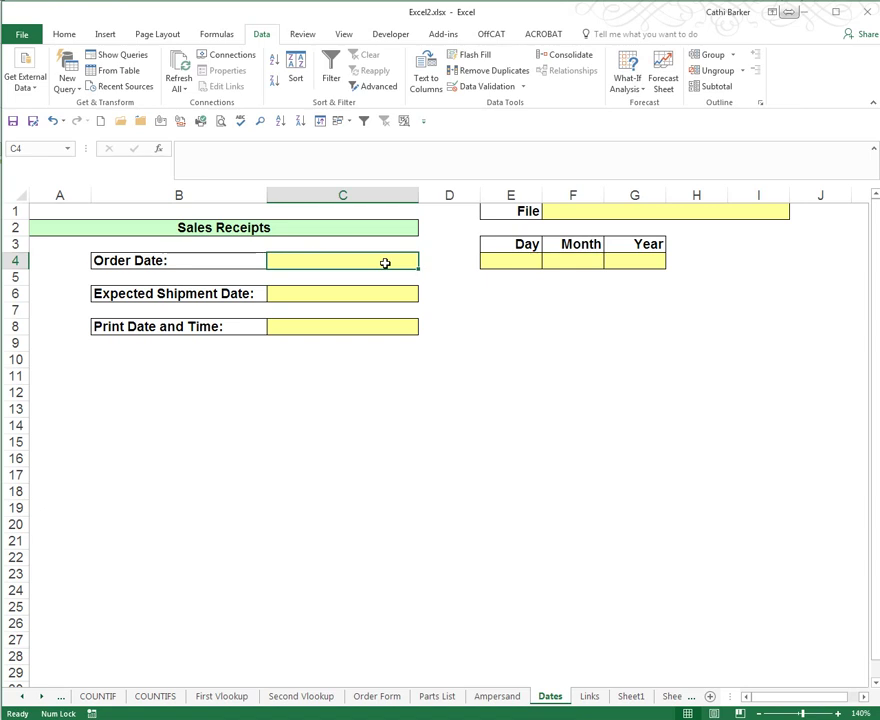
Enter the formula =TODAY() in the Order Date cell C4.
text(=)
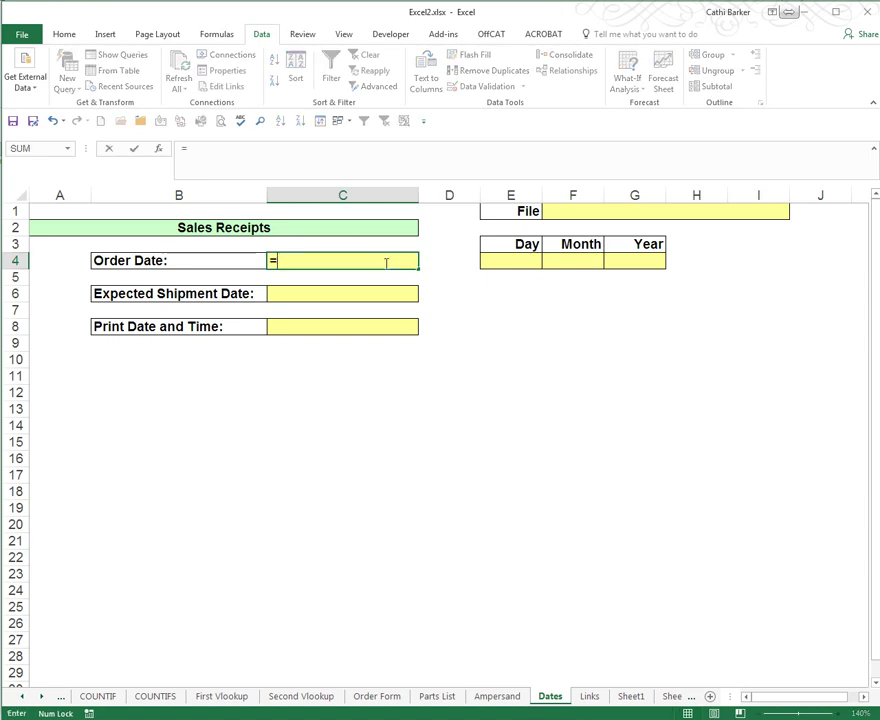
text(to)
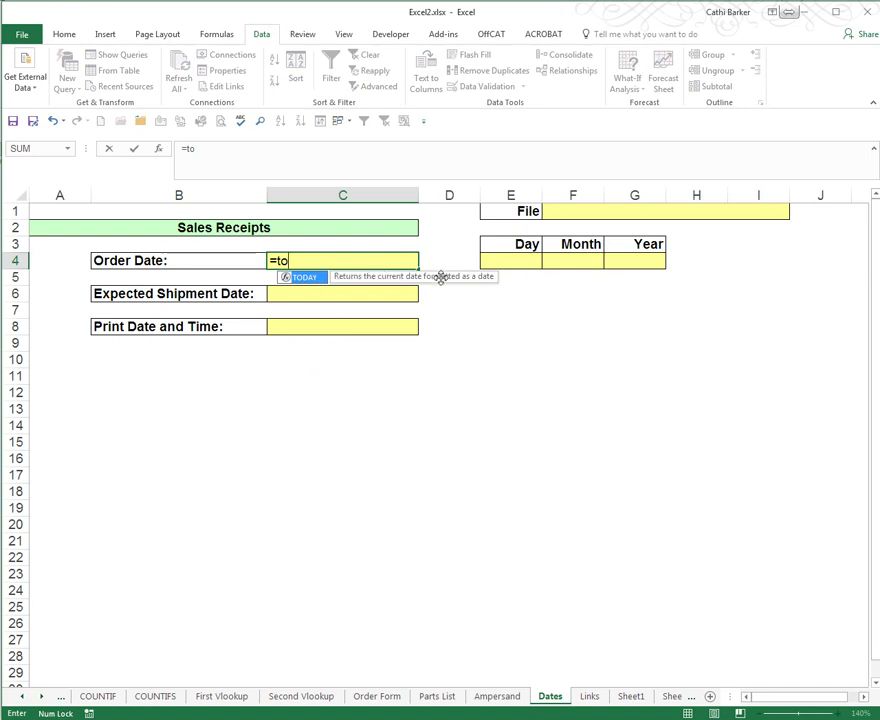
double_click(314, 278)
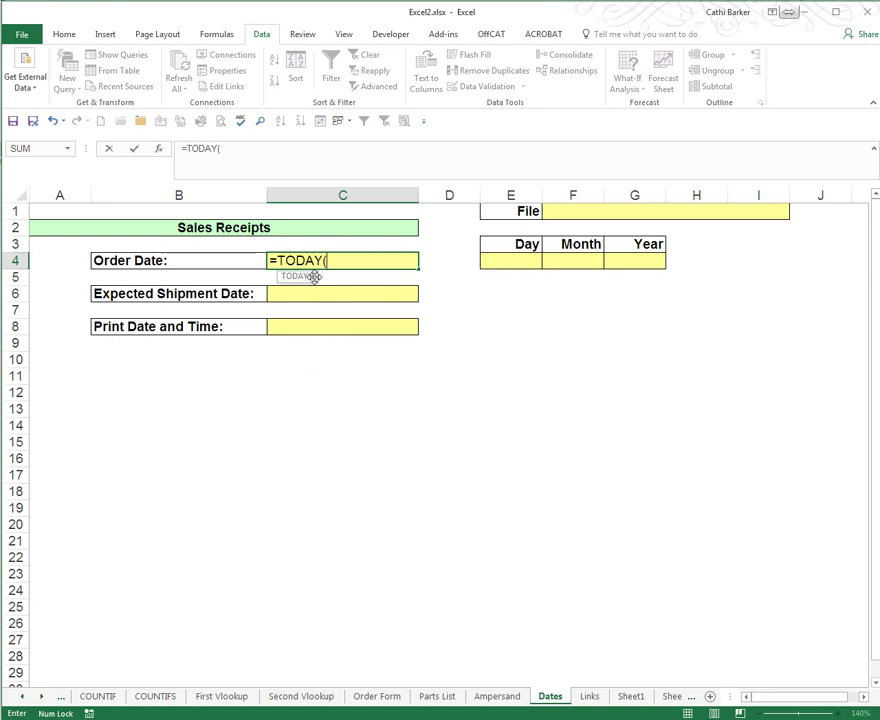
key(ctrl+Return)
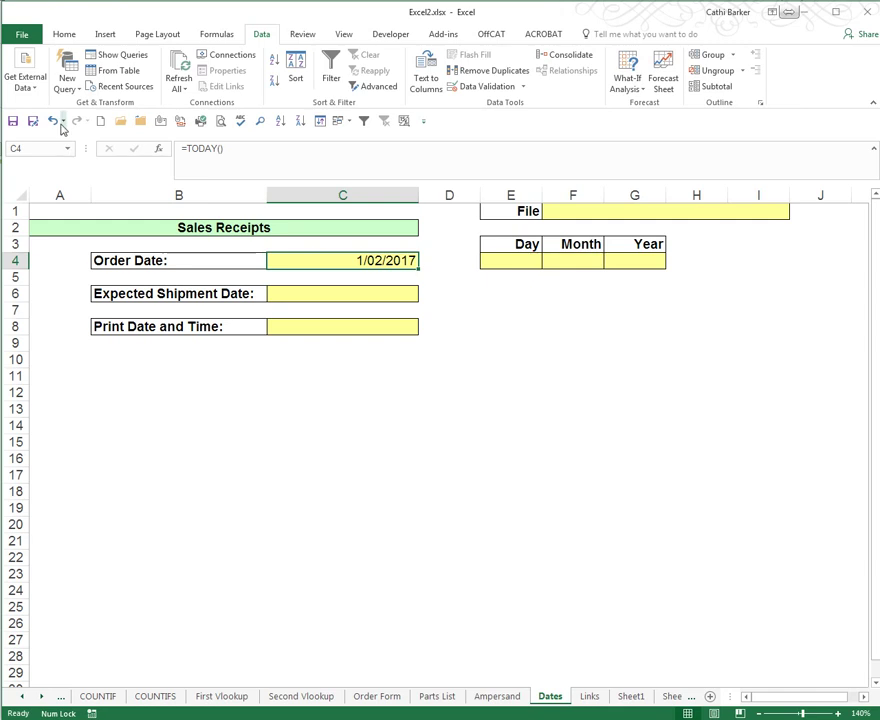
Try replacing the Order Date formula in C4 with its static value by pasting values only, and undo the paste.
click(61, 36)
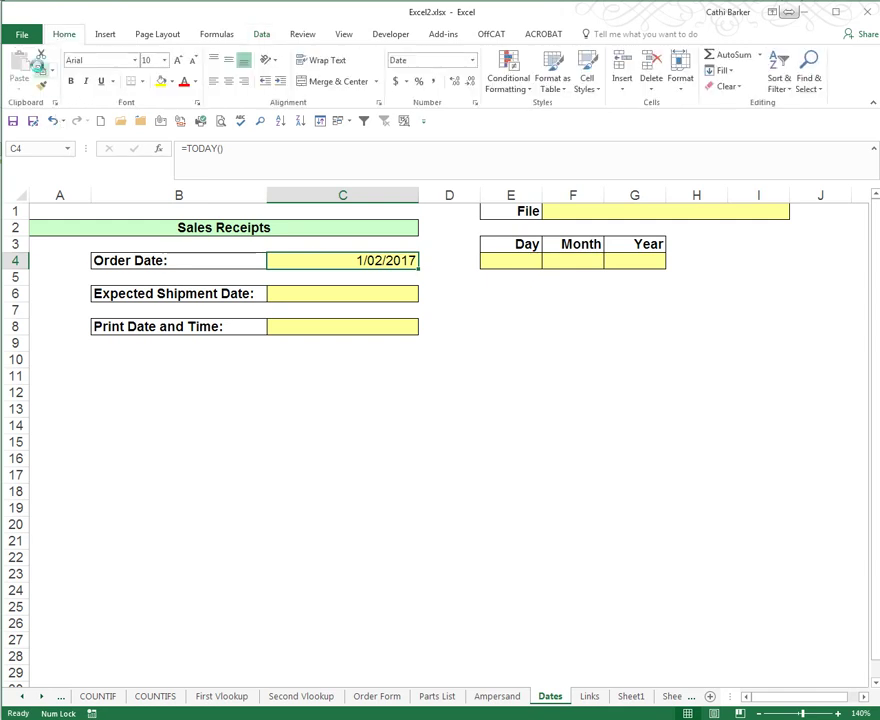
key(ctrl+c)
click(19, 86)
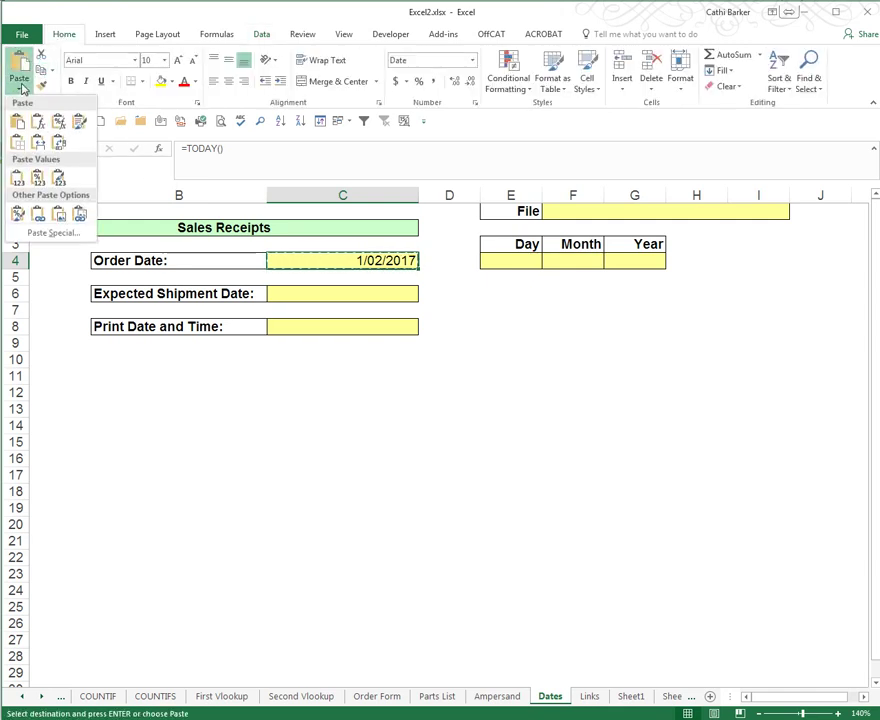
click(17, 179)
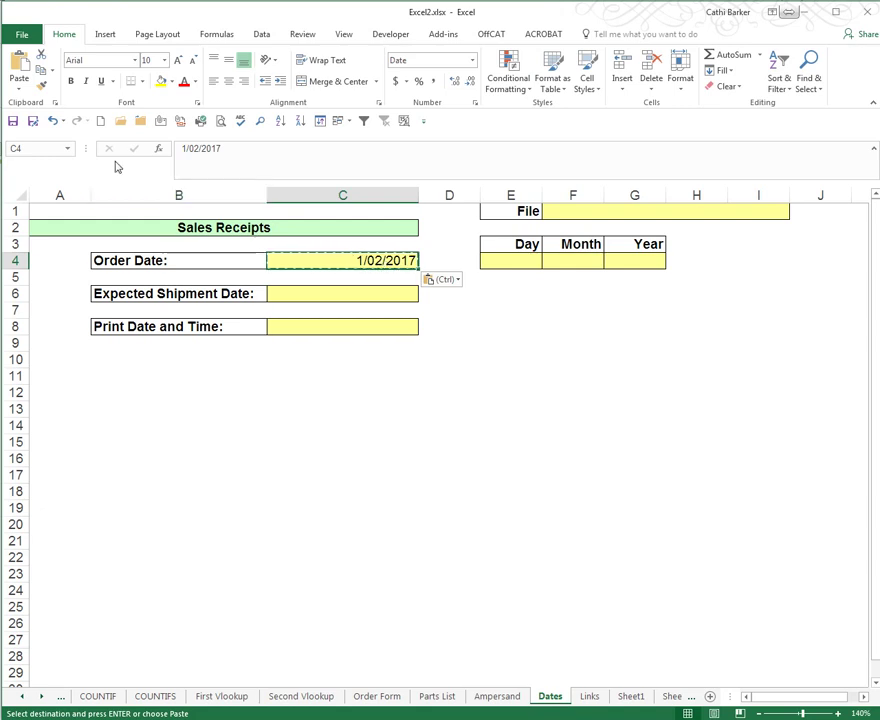
click(53, 121)
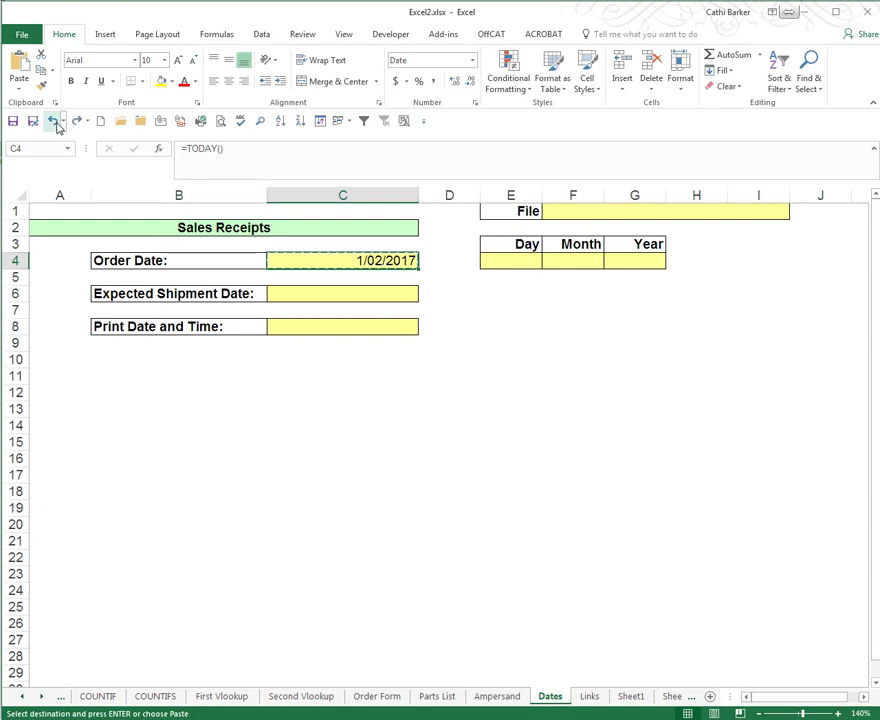
Enter the formula =TODAY()-1 in the Expected Shipment Date cell C6.
click(346, 294)
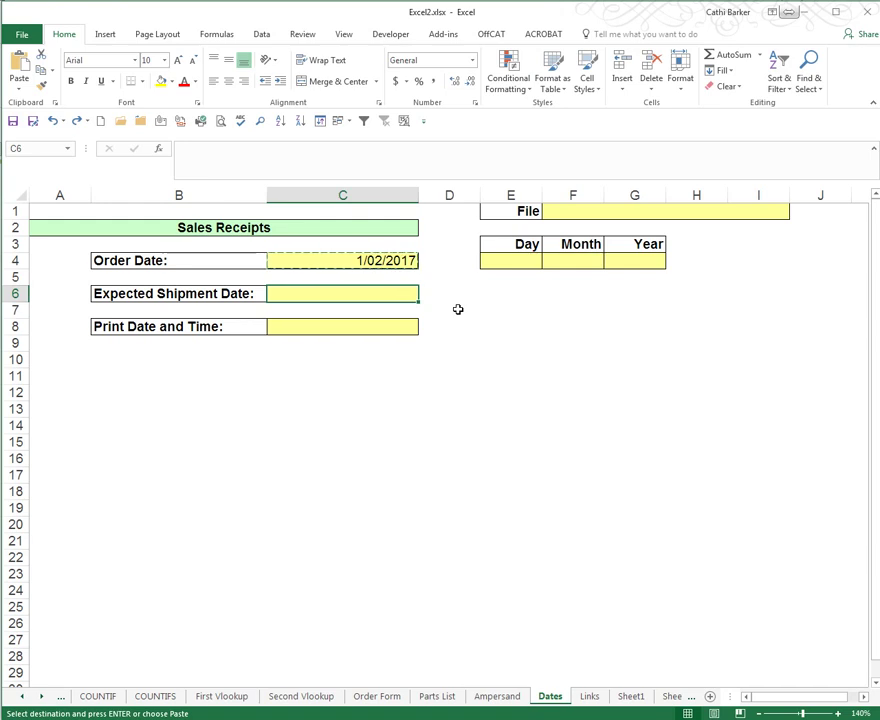
key(Escape)
text(=to)
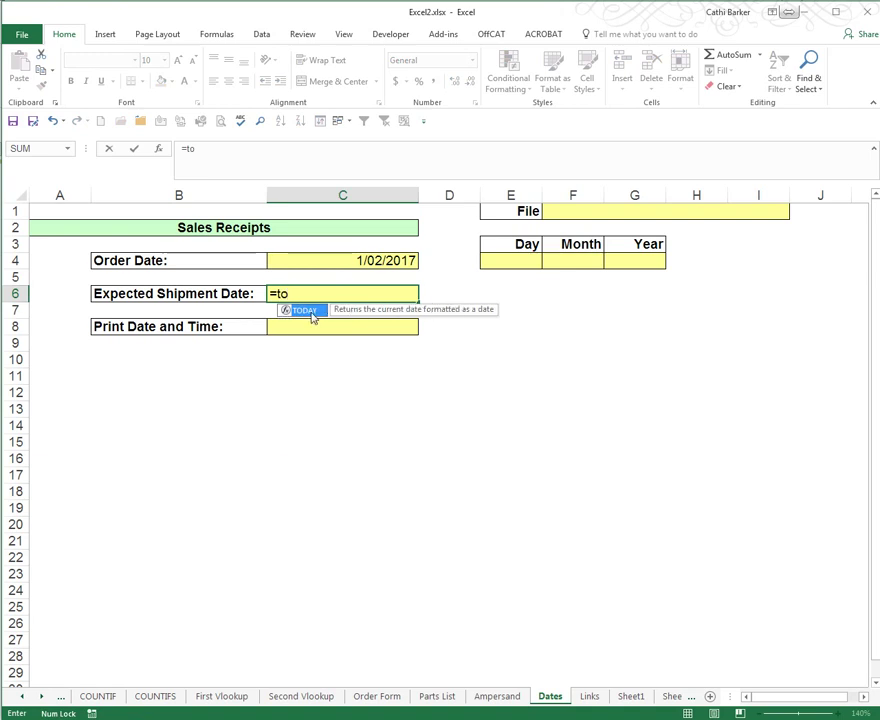
key(Tab)
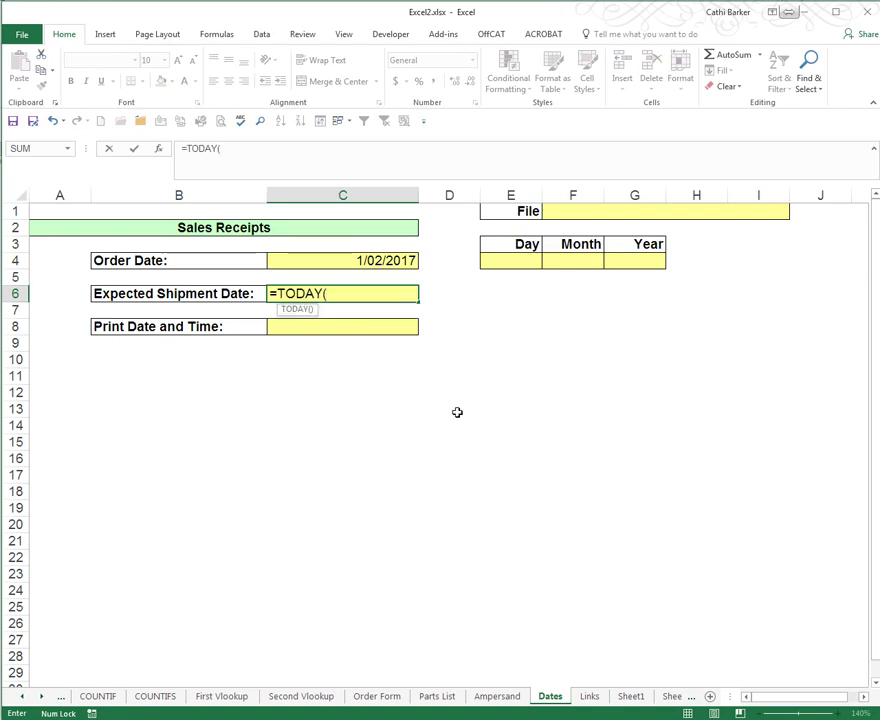
text()-1)
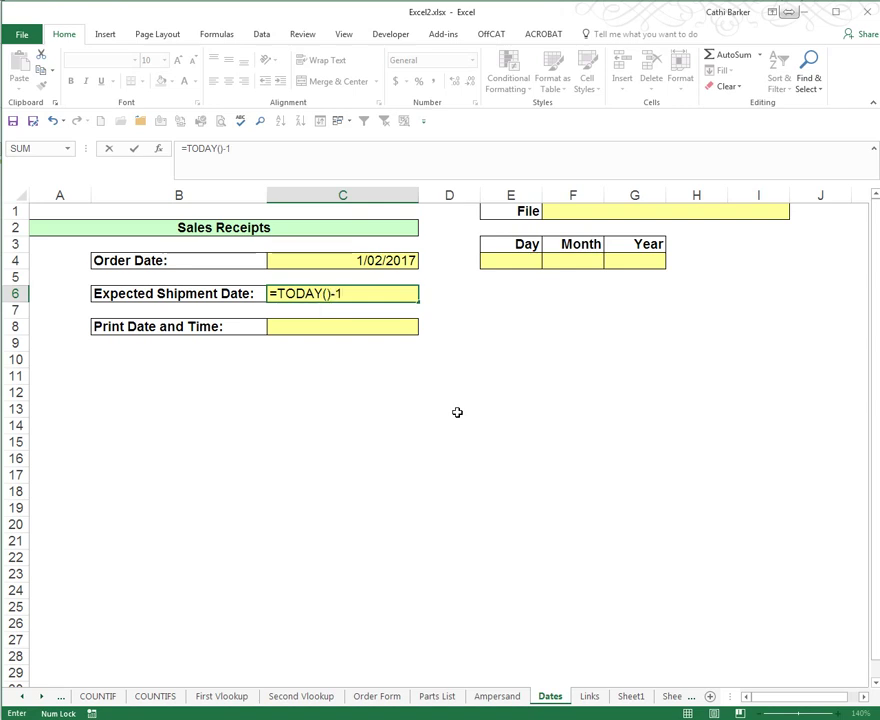
key(ctrl+Return)
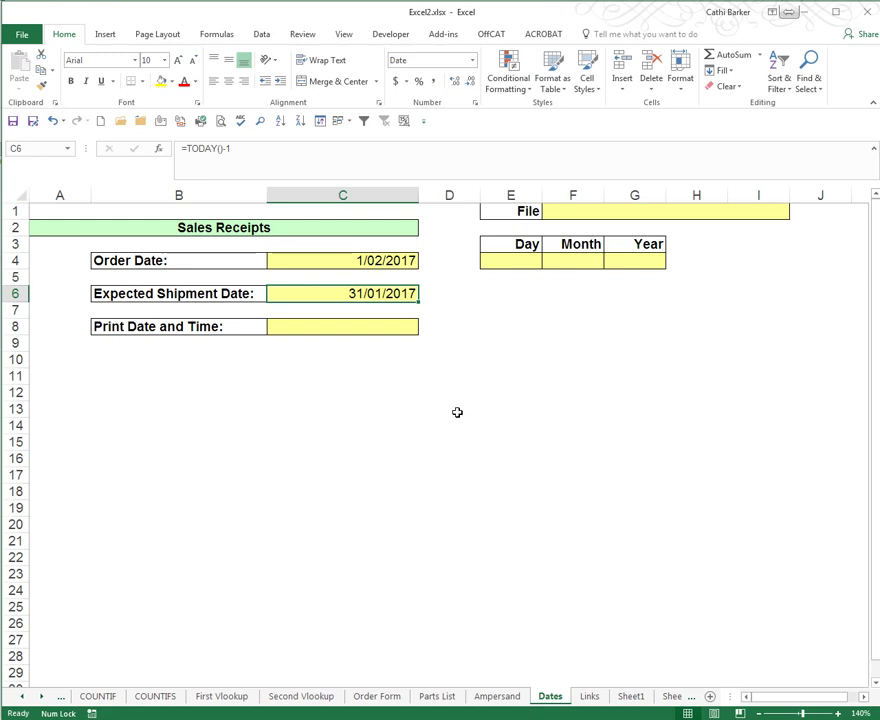
Change the Expected Shipment Date formula in C6 to =TODAY()+7.
click(235, 148)
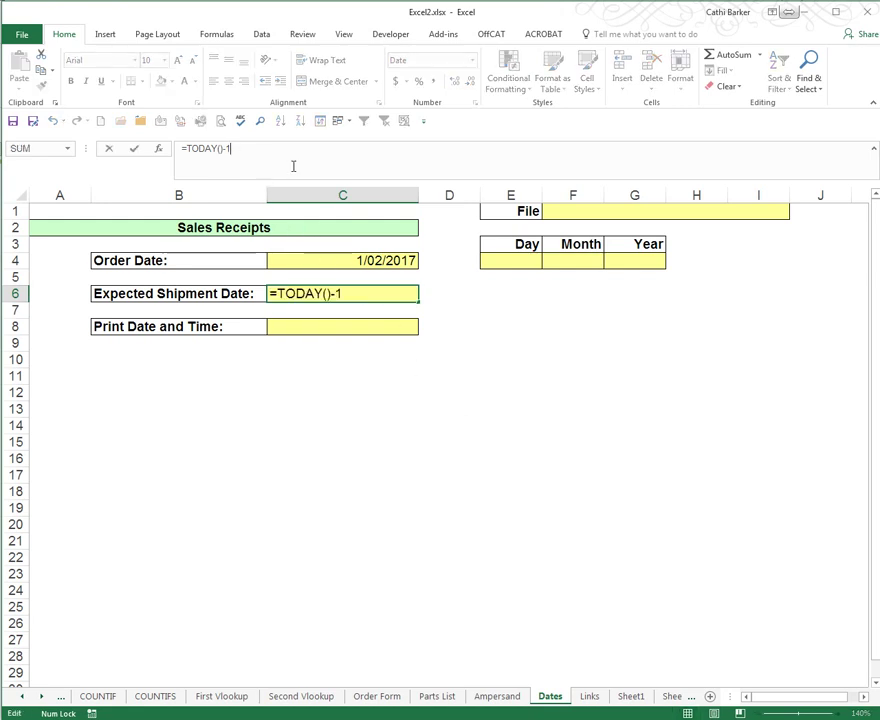
key(BackSpace)
key(BackSpace)
text(+7)
key(ctrl+Return)
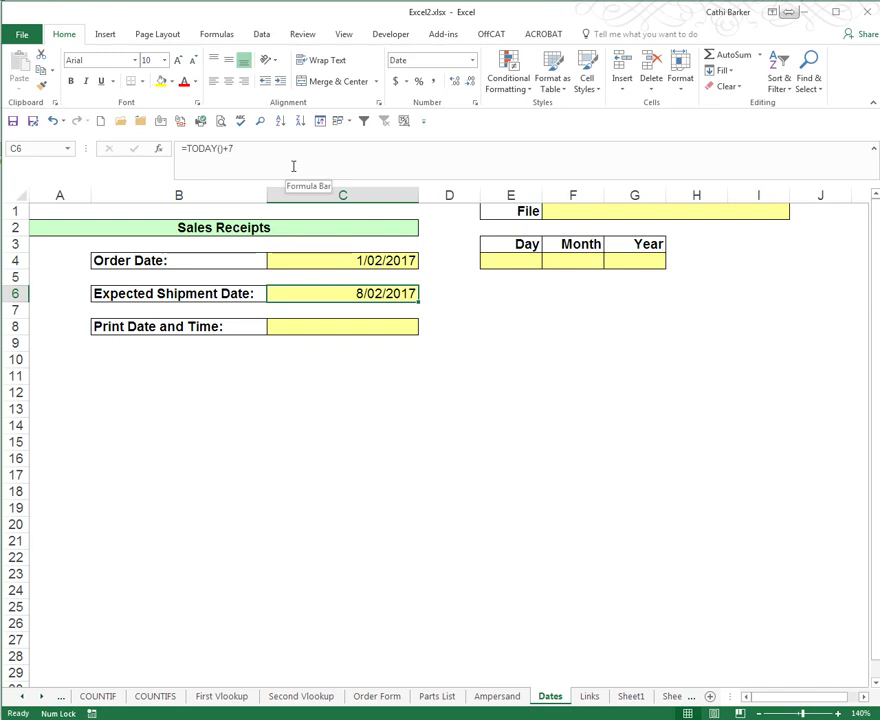
Enter the formula =NOW() in the Print Date and Time cell C8.
click(358, 329)
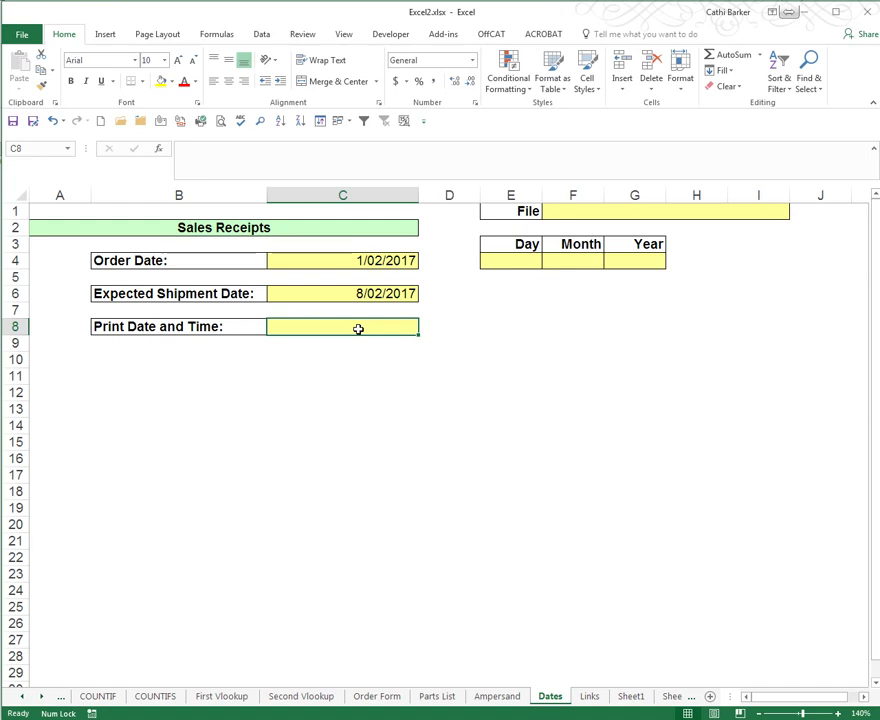
text(=no)
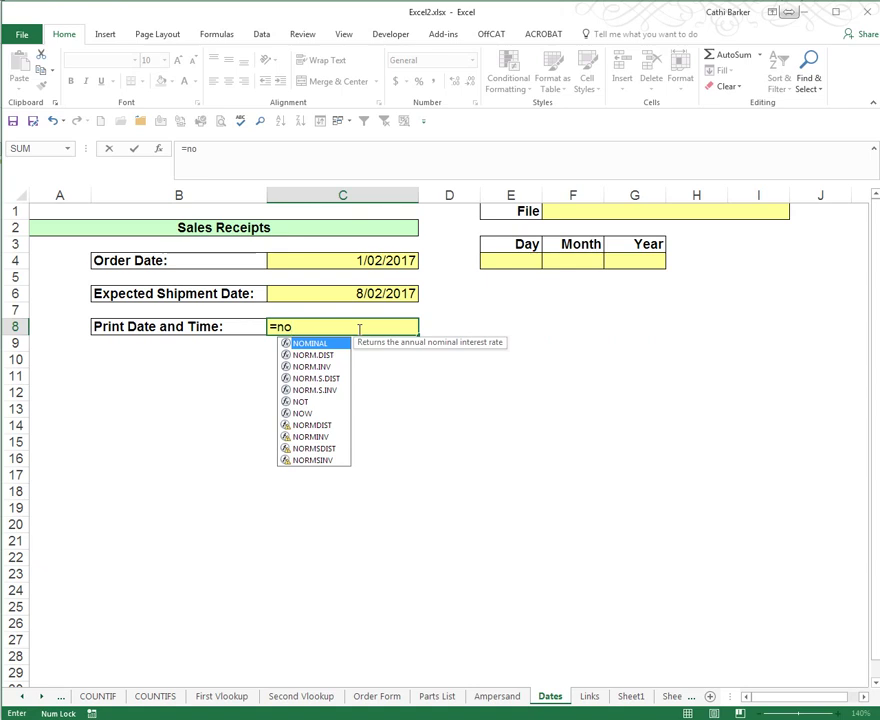
click(300, 413)
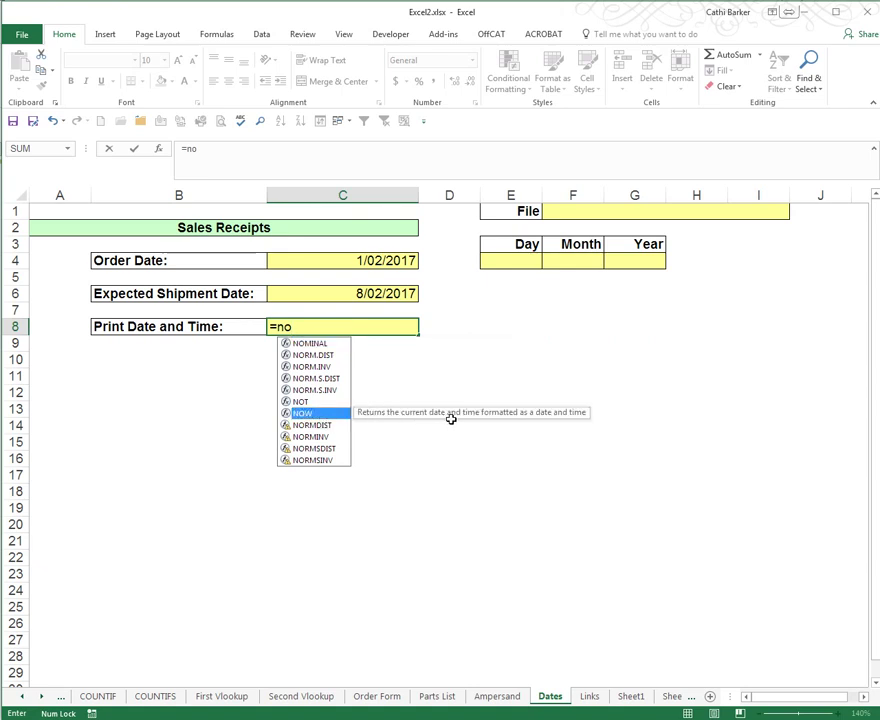
double_click(318, 415)
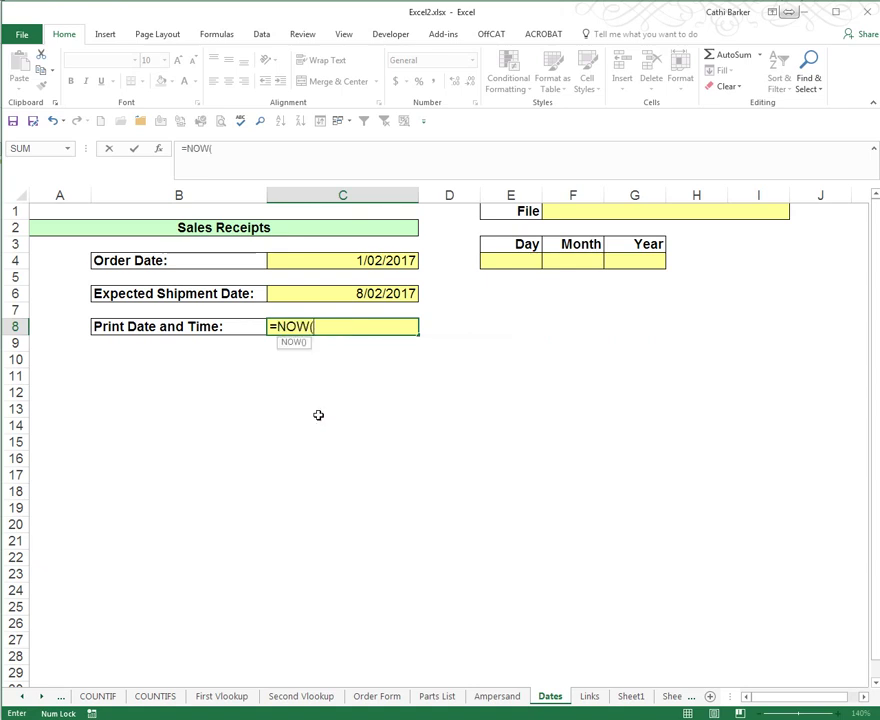
key(ctrl+Return)
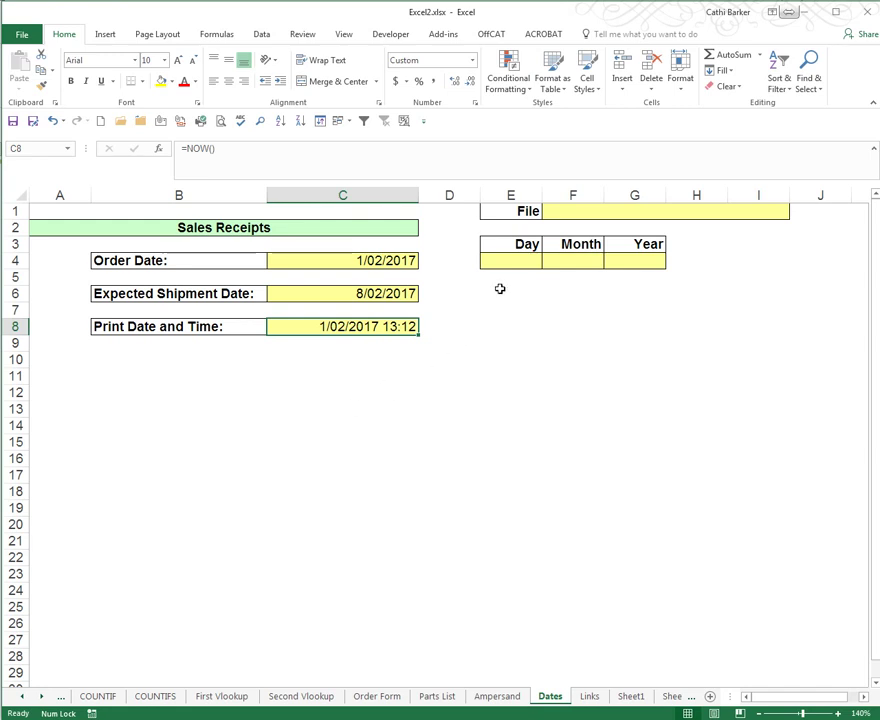
Extract the day of the order date into cell E4 with the formula =DAY(C4).
click(511, 261)
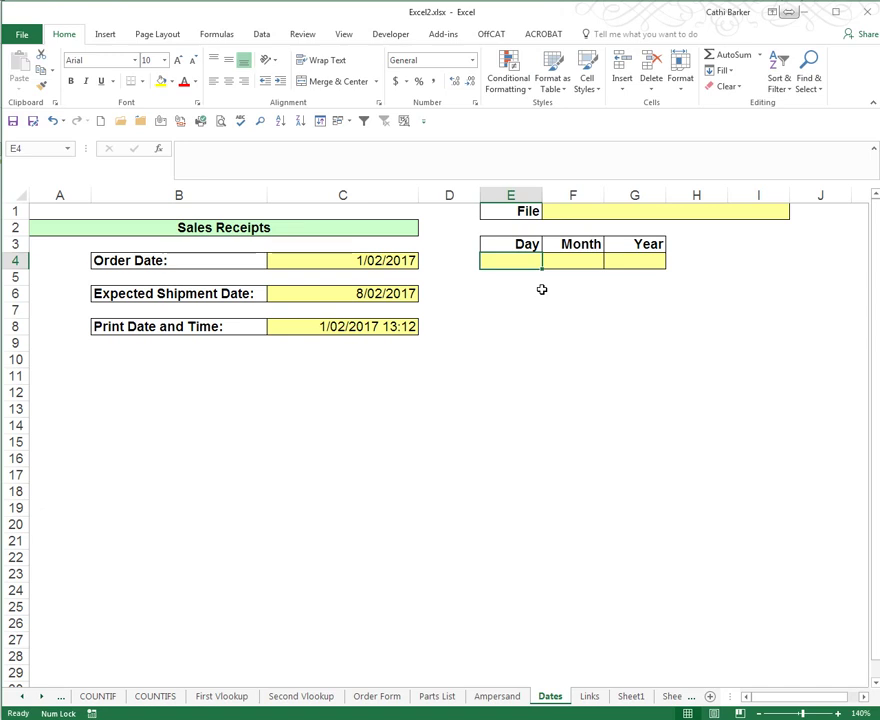
text(=d)
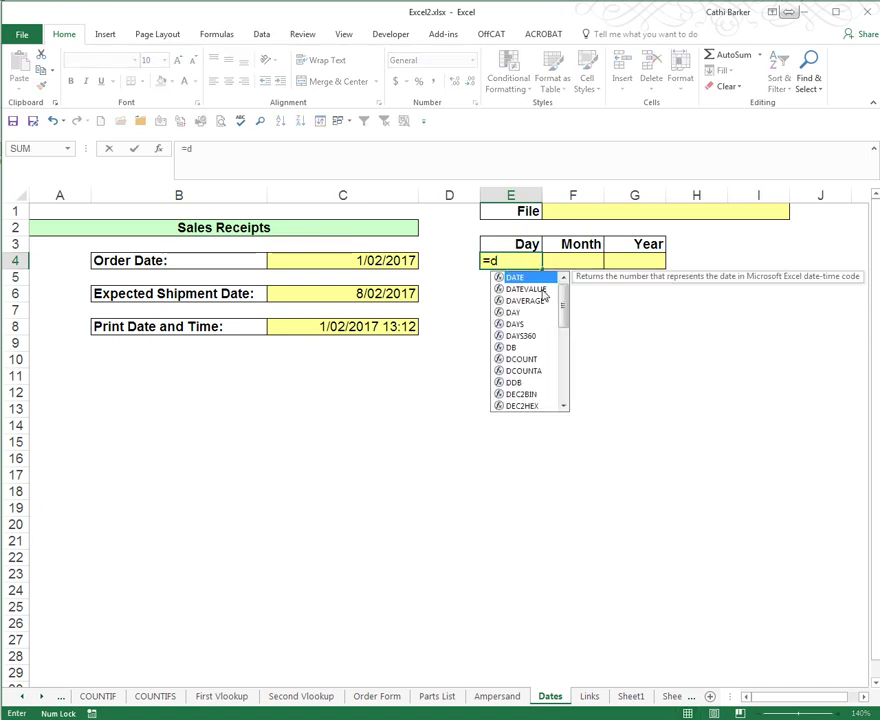
double_click(514, 313)
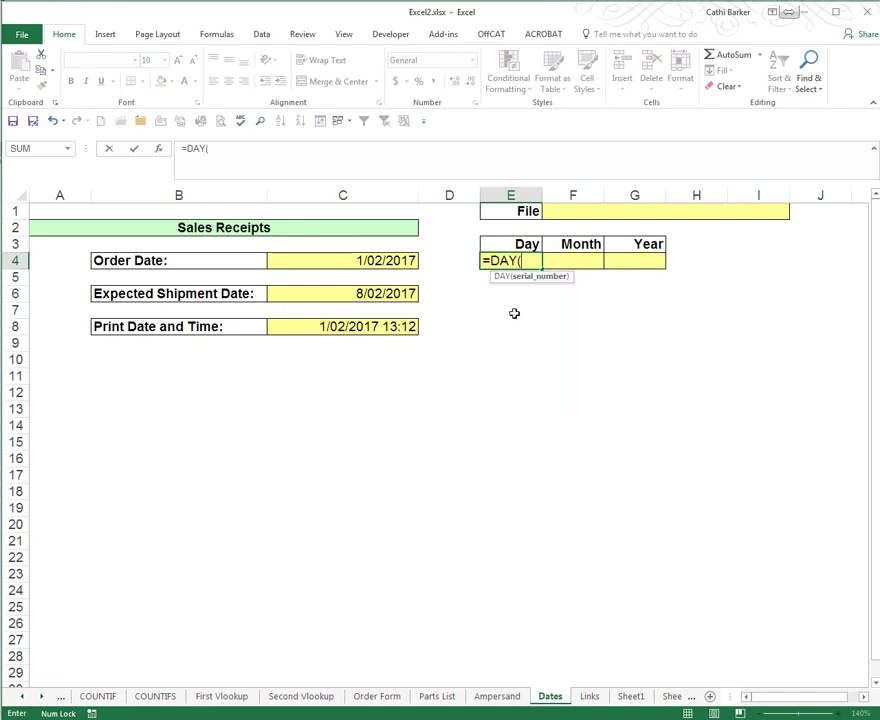
click(383, 261)
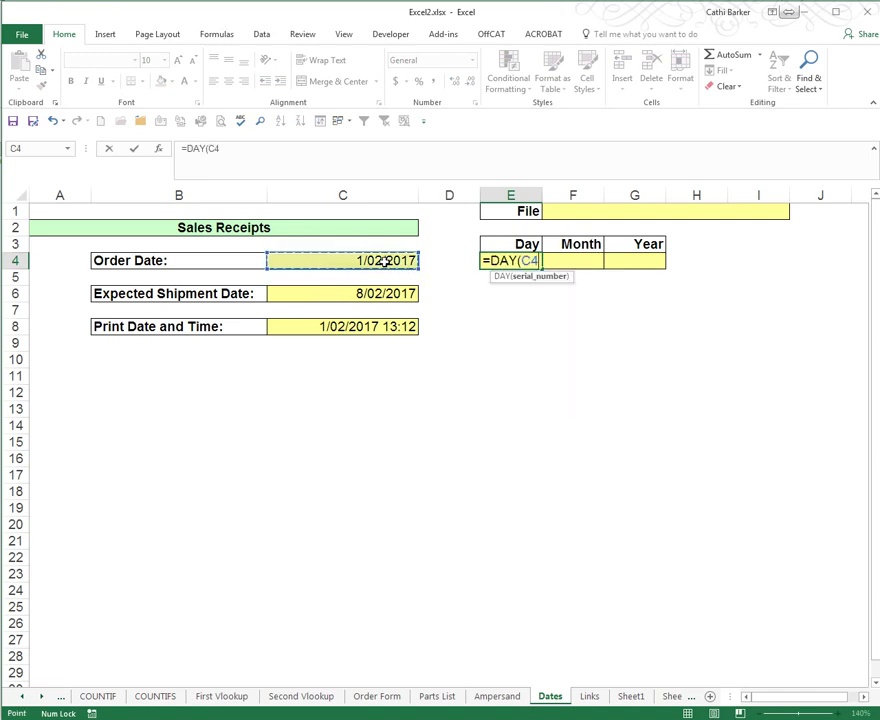
key(ctrl+Return)
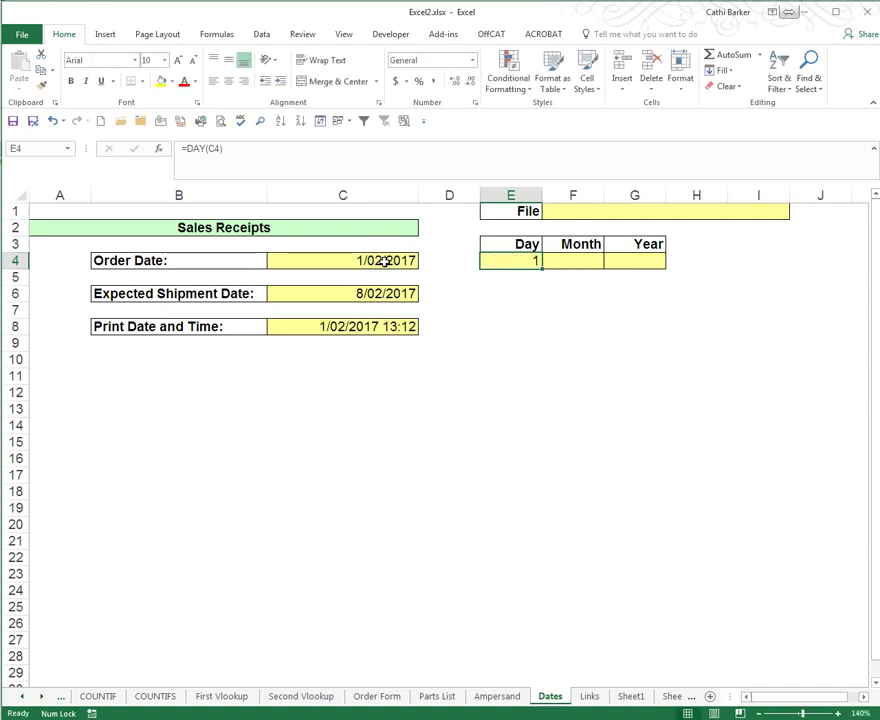
Extract the month of the order date into cell F4 with the formula =MONTH(C4).
key(Right)
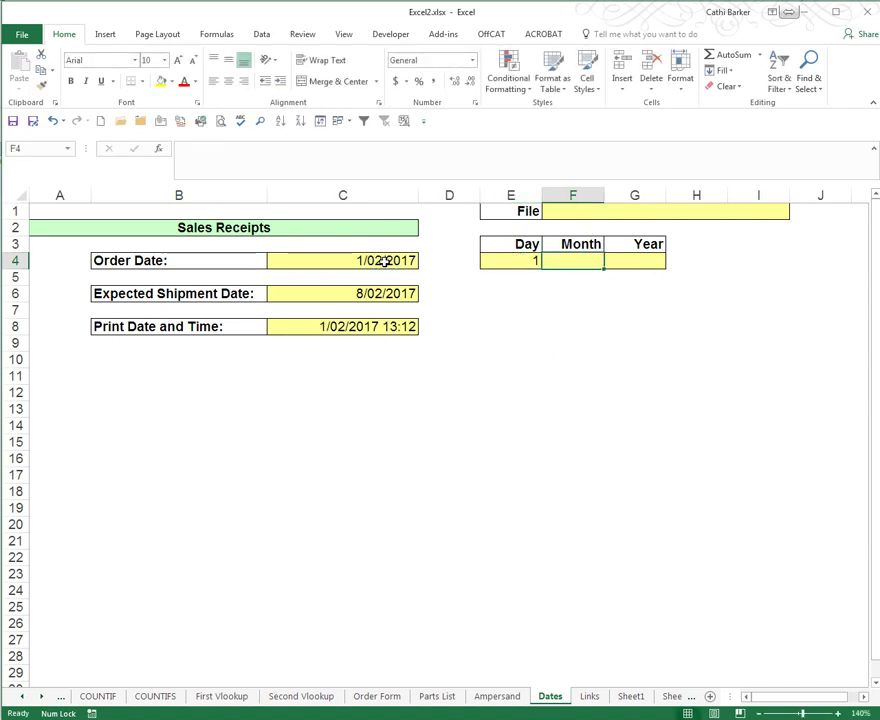
text(=mo)
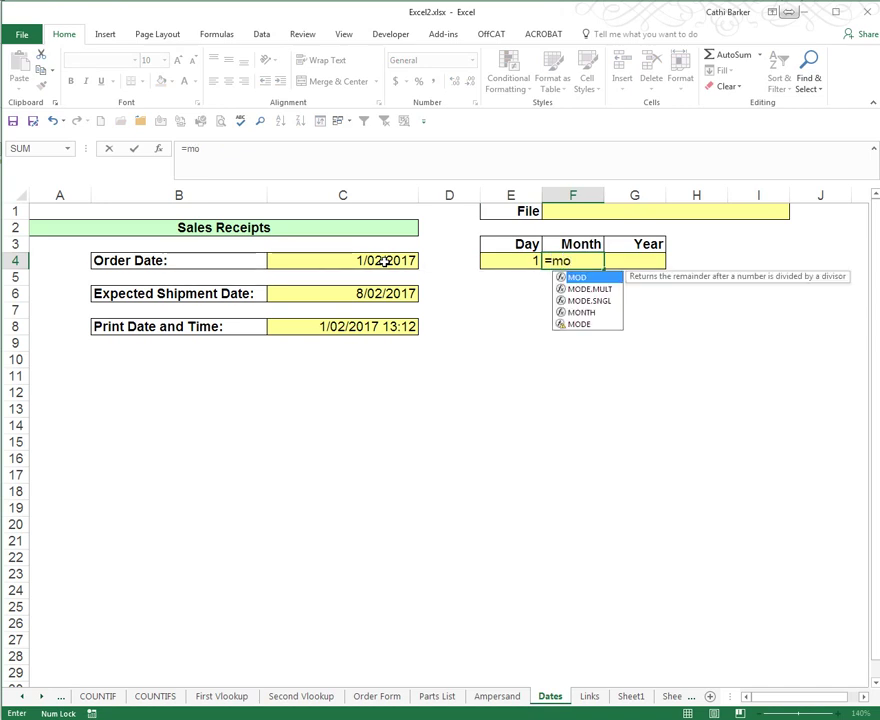
double_click(582, 314)
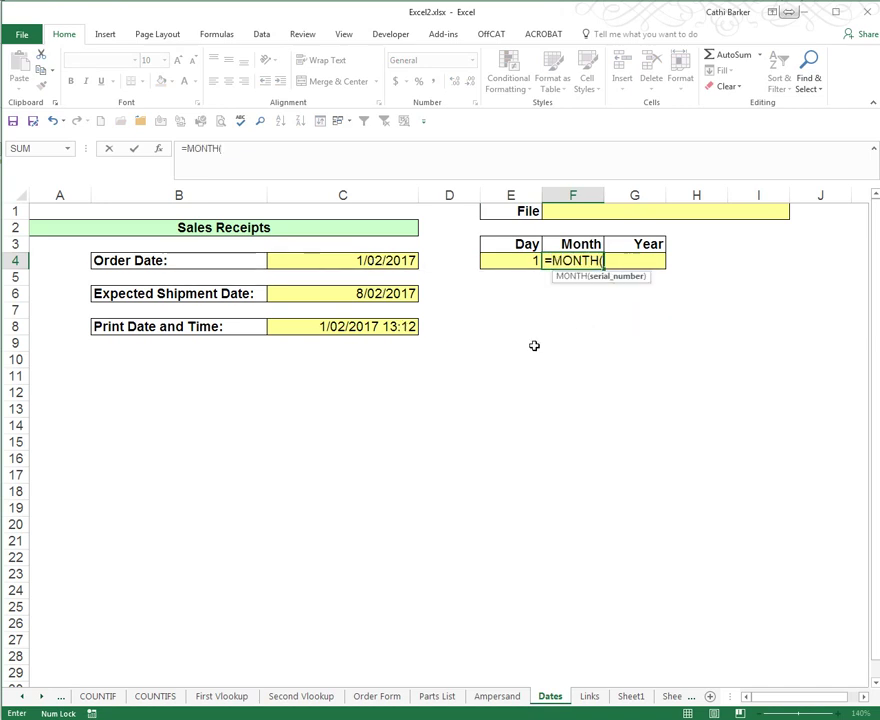
click(373, 260)
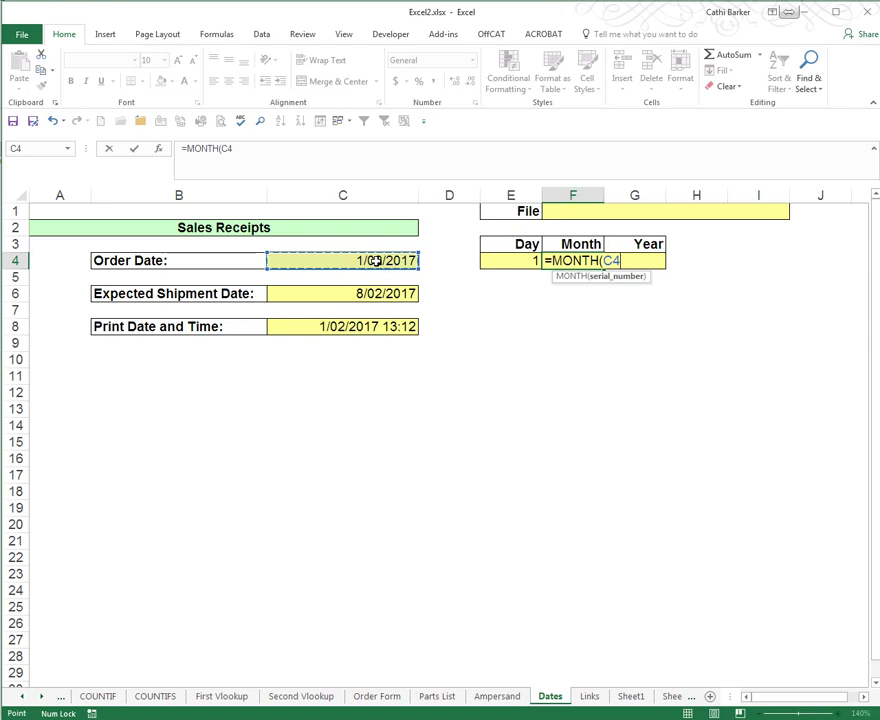
key(ctrl+Return)
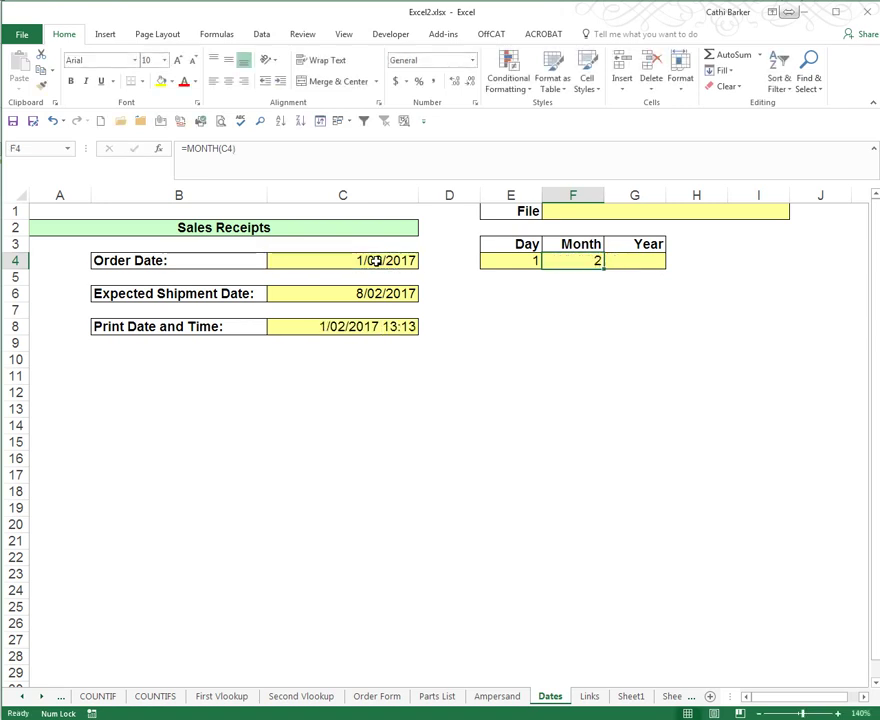
Extract the year of the order date into cell G4 with the formula =YEAR(C4).
click(633, 260)
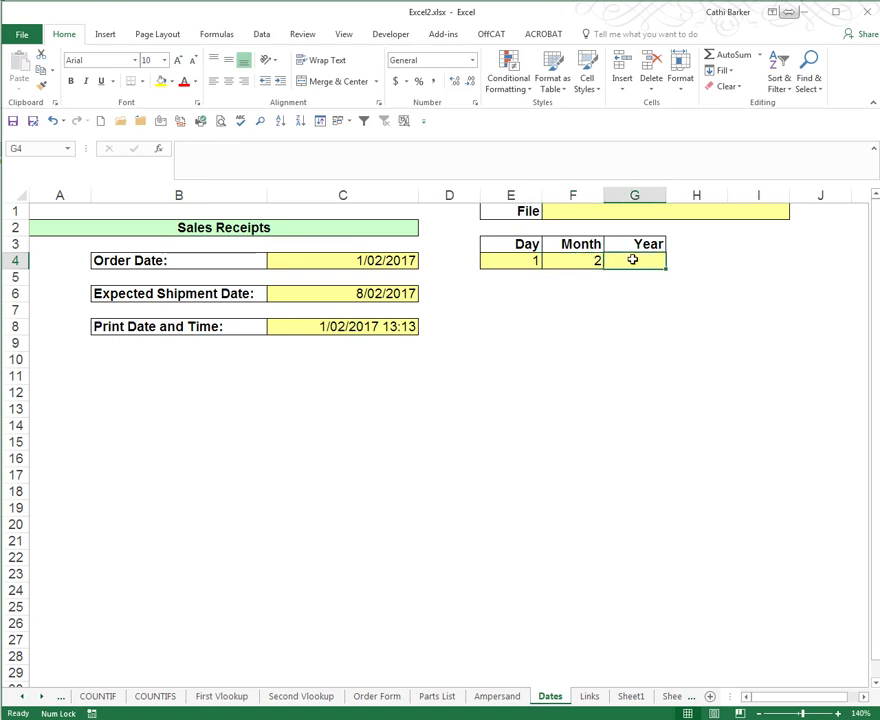
text(=ye)
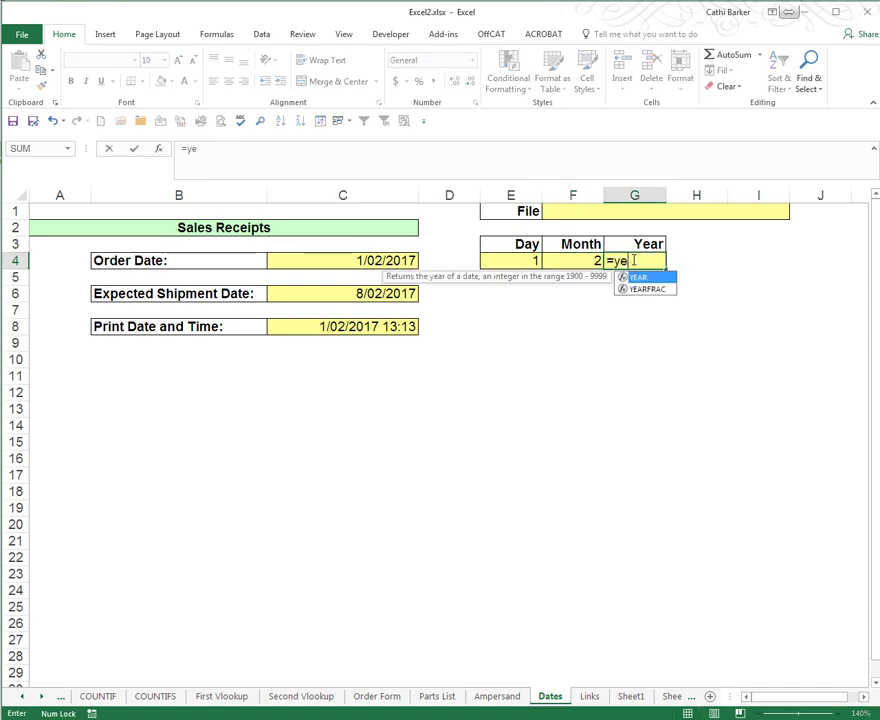
double_click(638, 277)
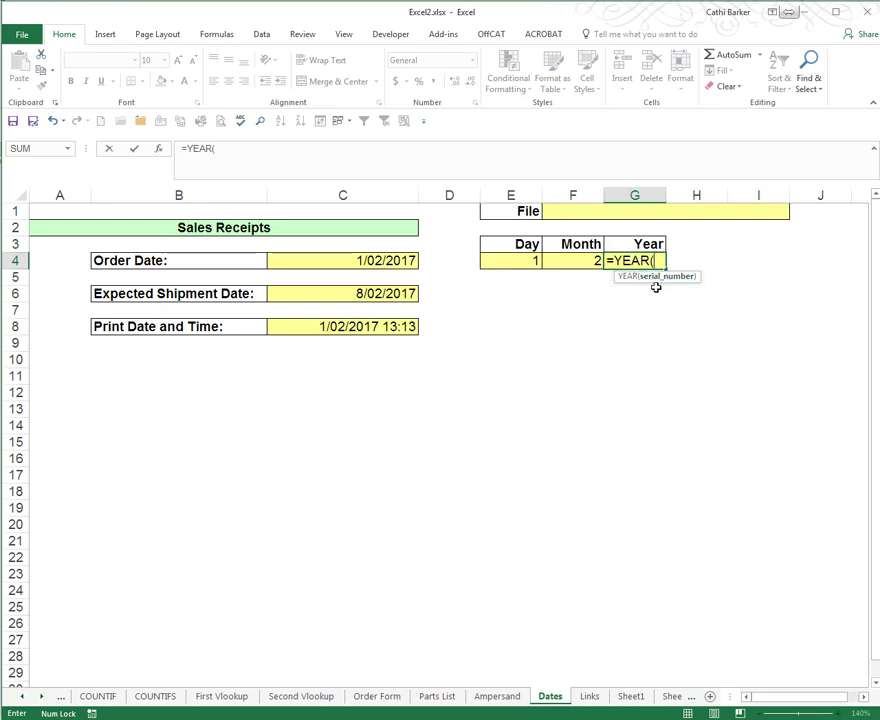
click(385, 260)
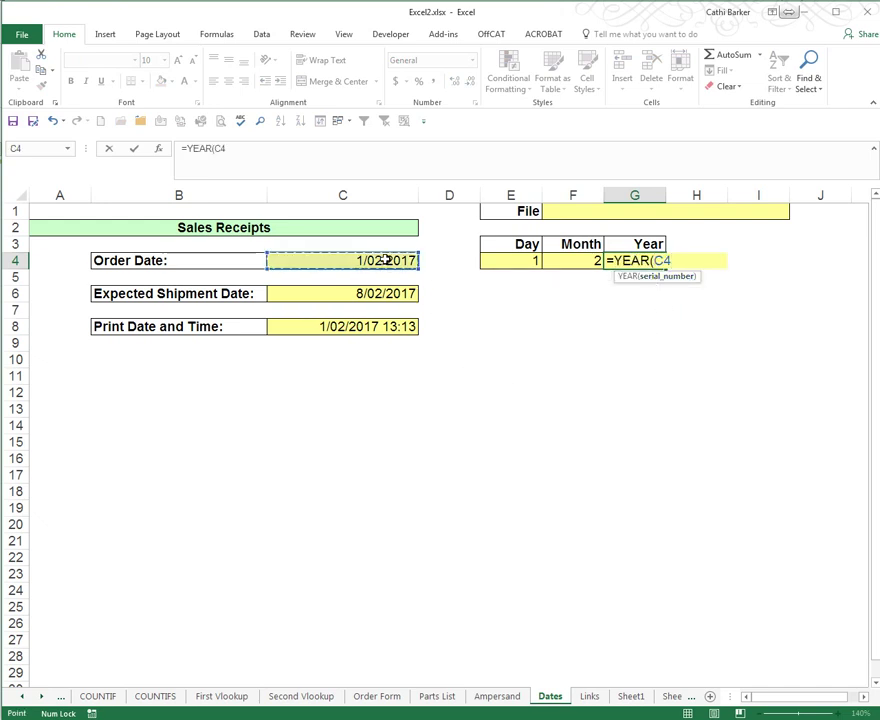
key(ctrl+Return)
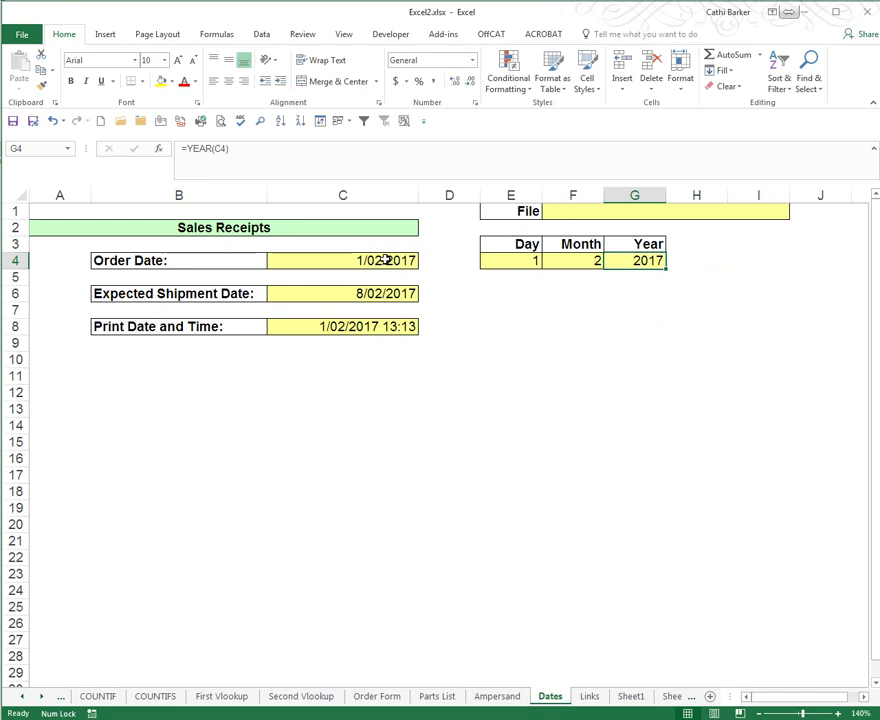
Show the workbook's path and sheet name in the File cell F1 with the formula =CELL("filename").
click(585, 212)
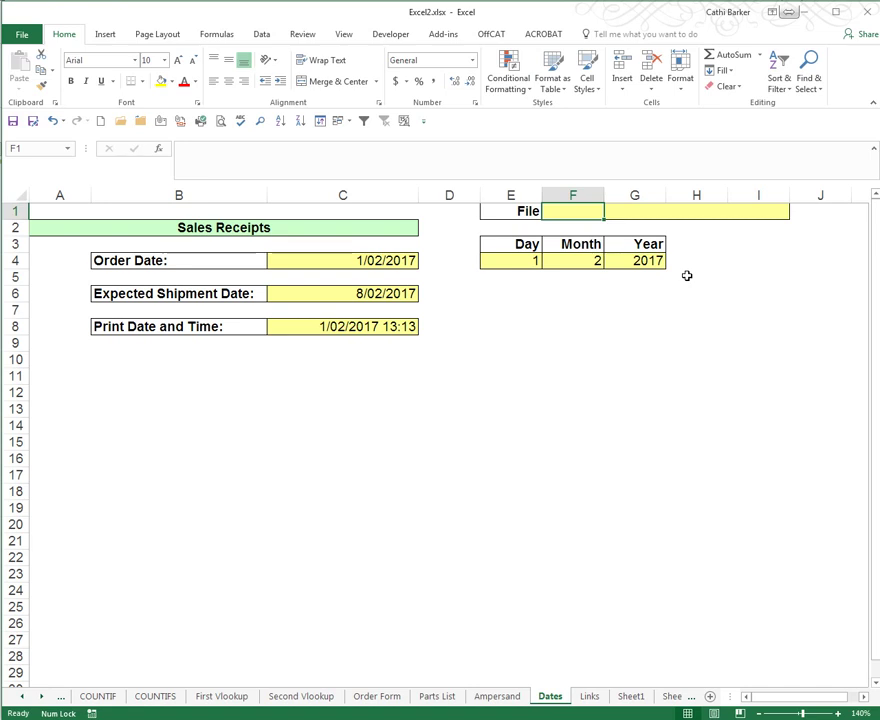
text(=c)
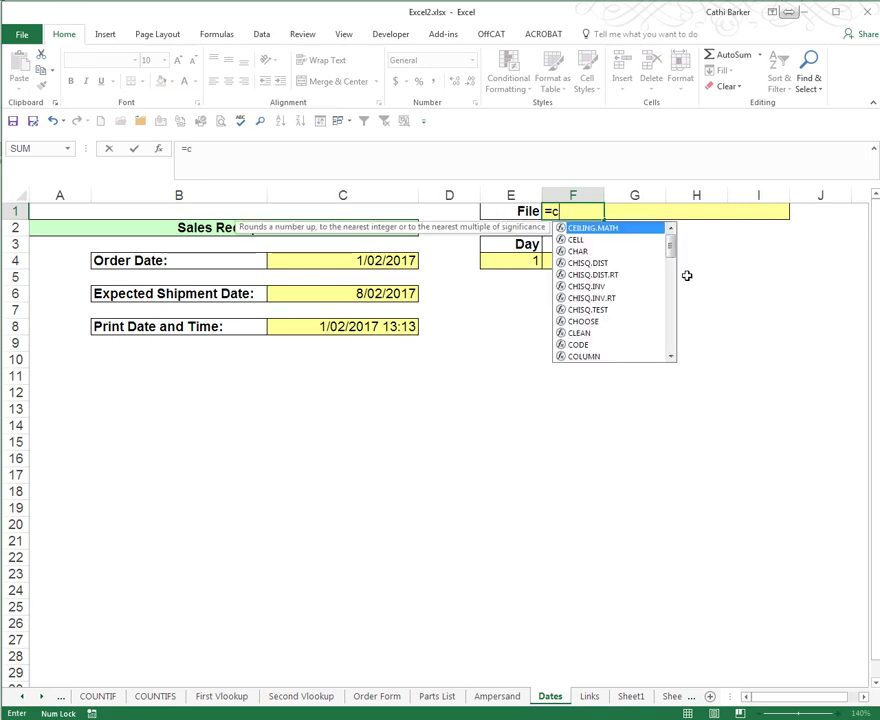
double_click(577, 239)
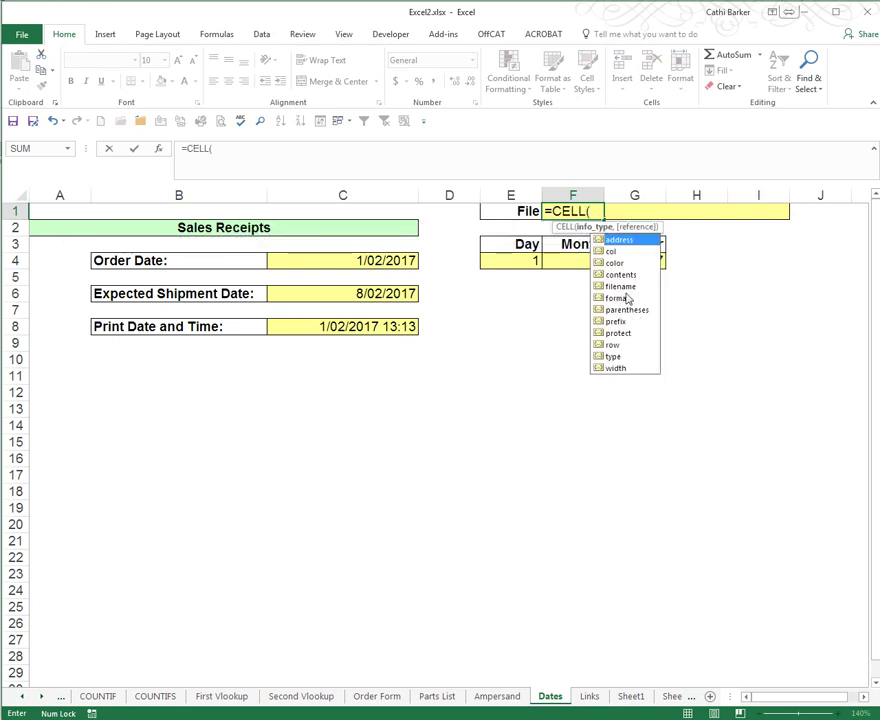
double_click(620, 287)
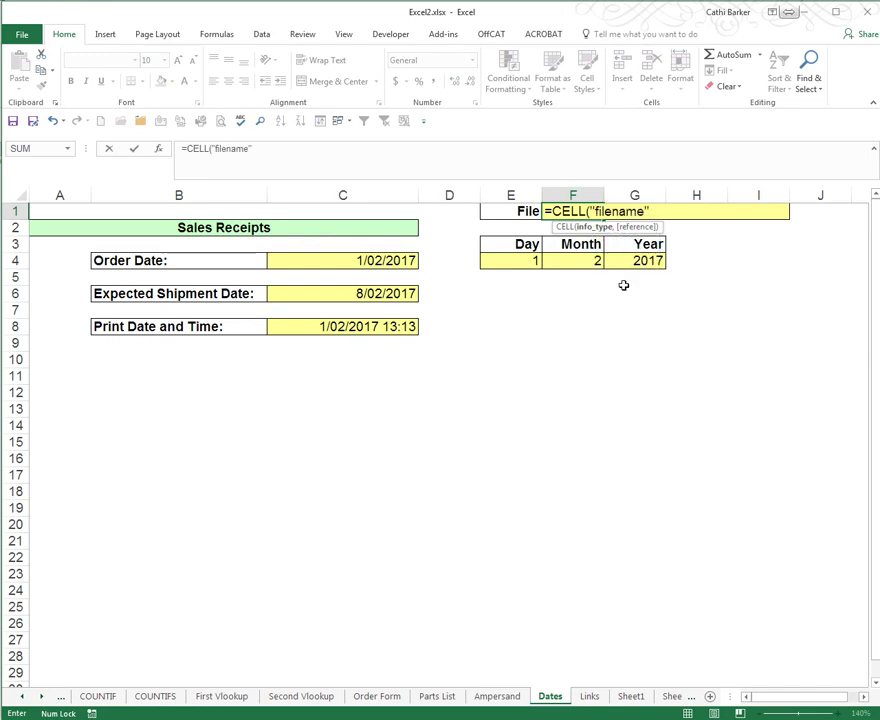
key(ctrl+Return)
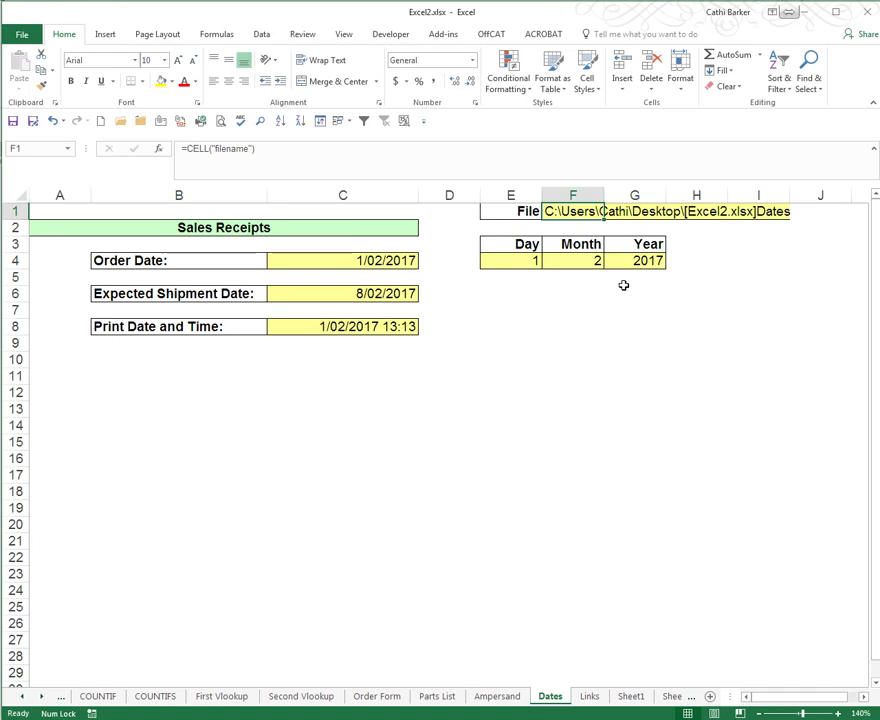
Rename the Dates sheet as Testing to check that the file name formula updates.
click(553, 696)
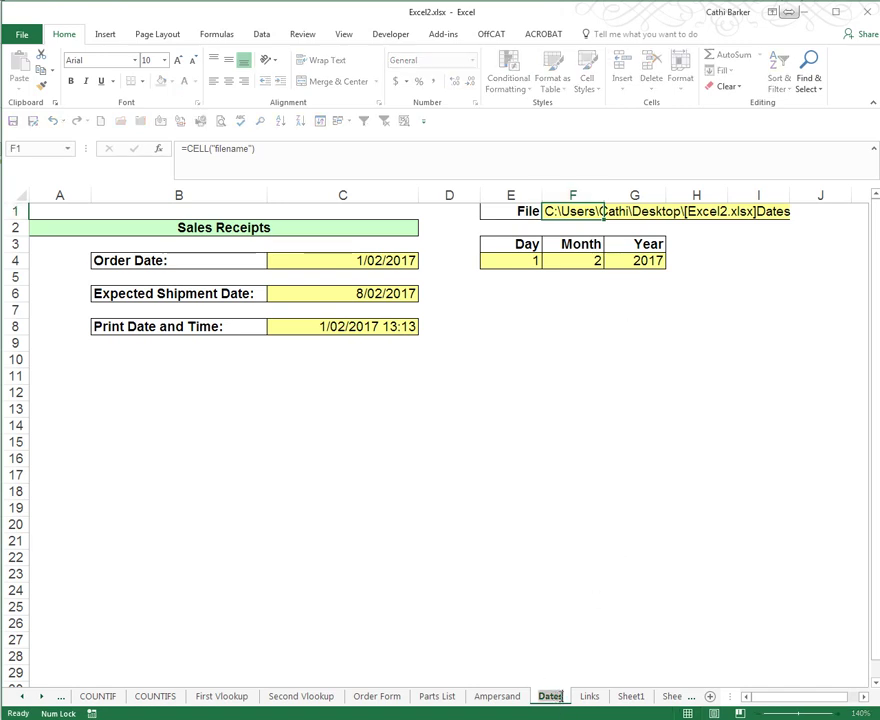
text(Testing)
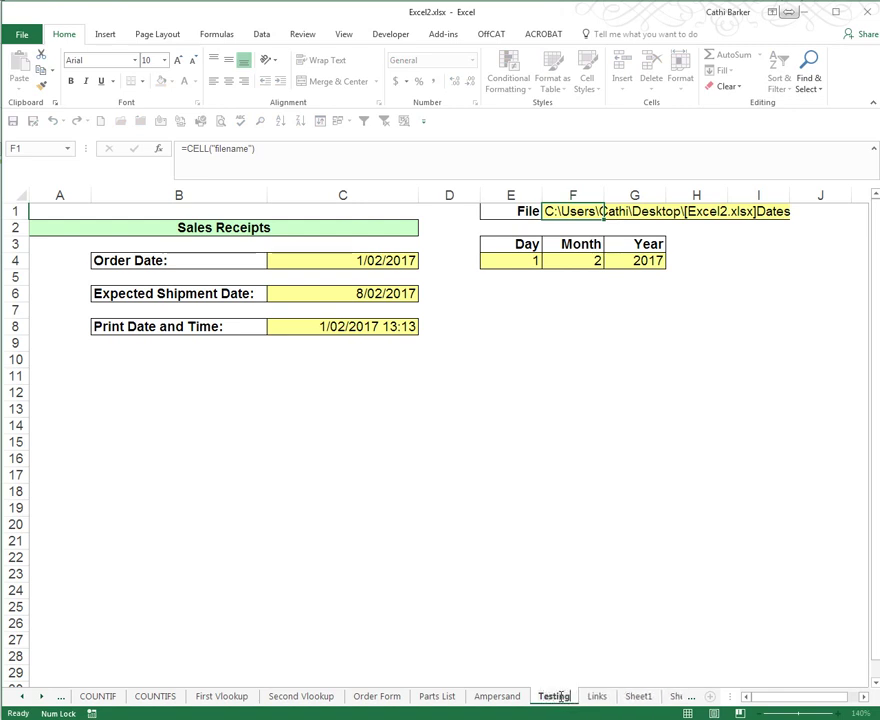
key(Return)
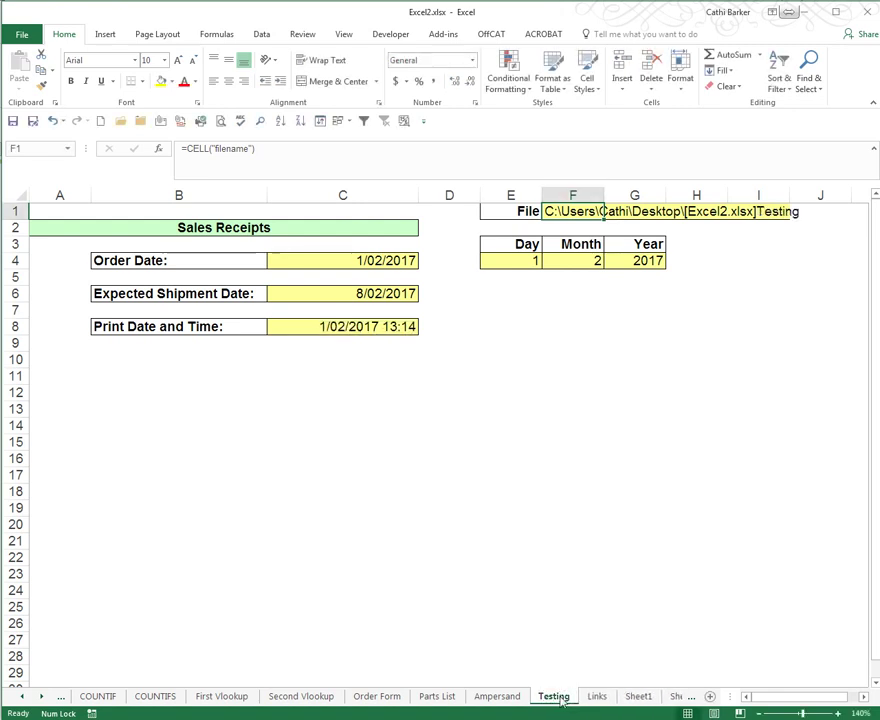
Restore the Testing sheet's original name, Dates.
double_click(561, 700)
text(Dat)
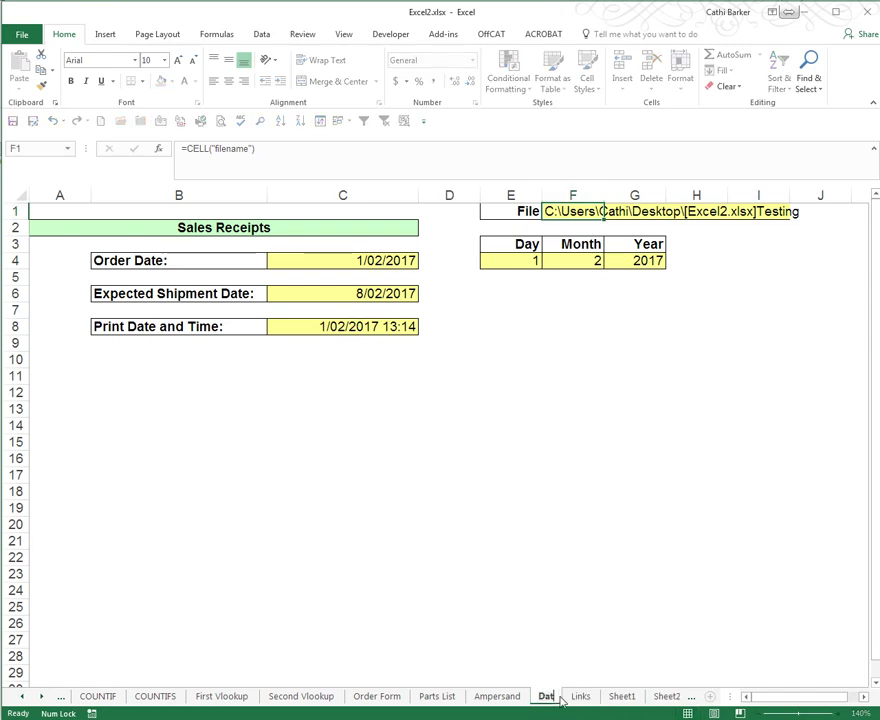
text(es)
key(Return)
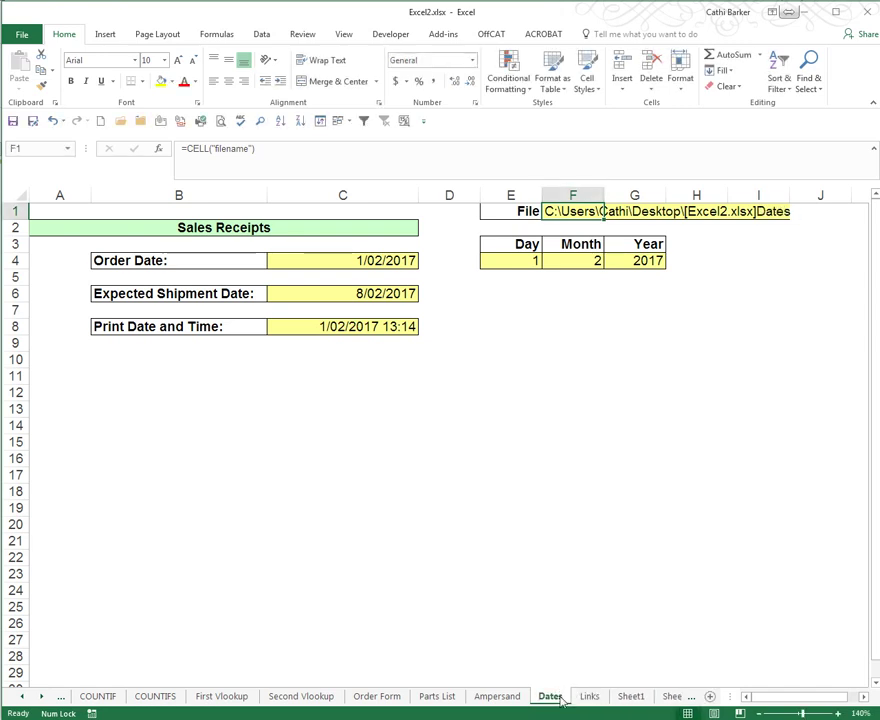